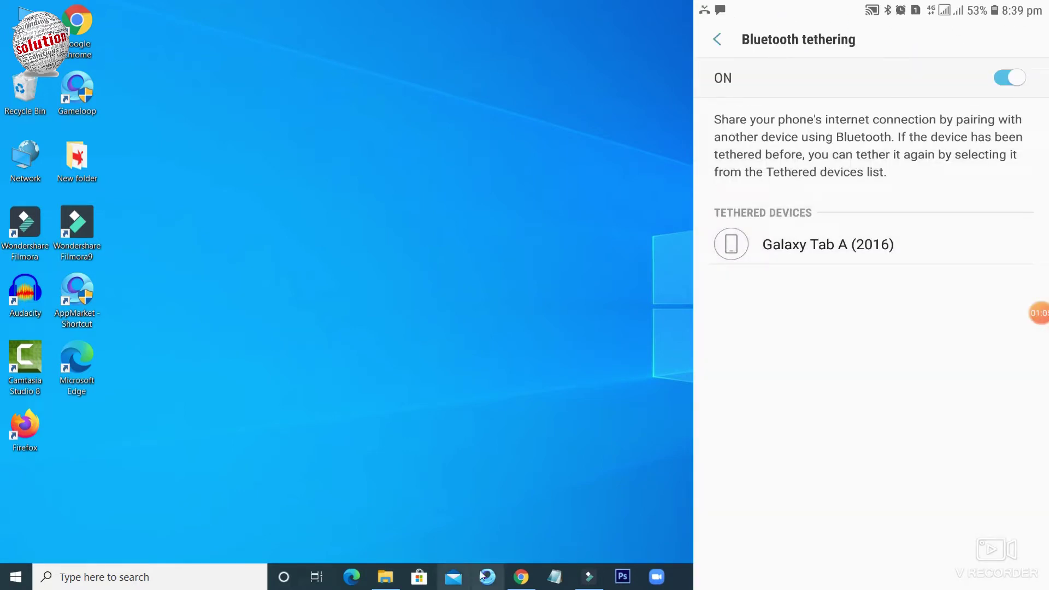
Switch Bluetooth On from the 'bluetooth' search's Bluetooth and other devices settings
left_click(199, 572)
type("blue")
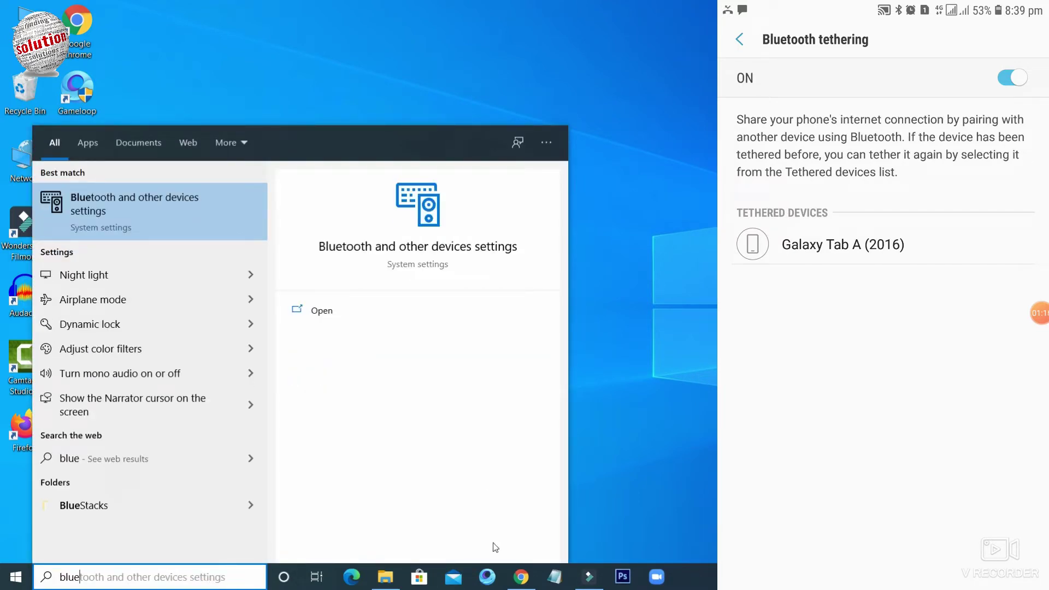
left_click(291, 305)
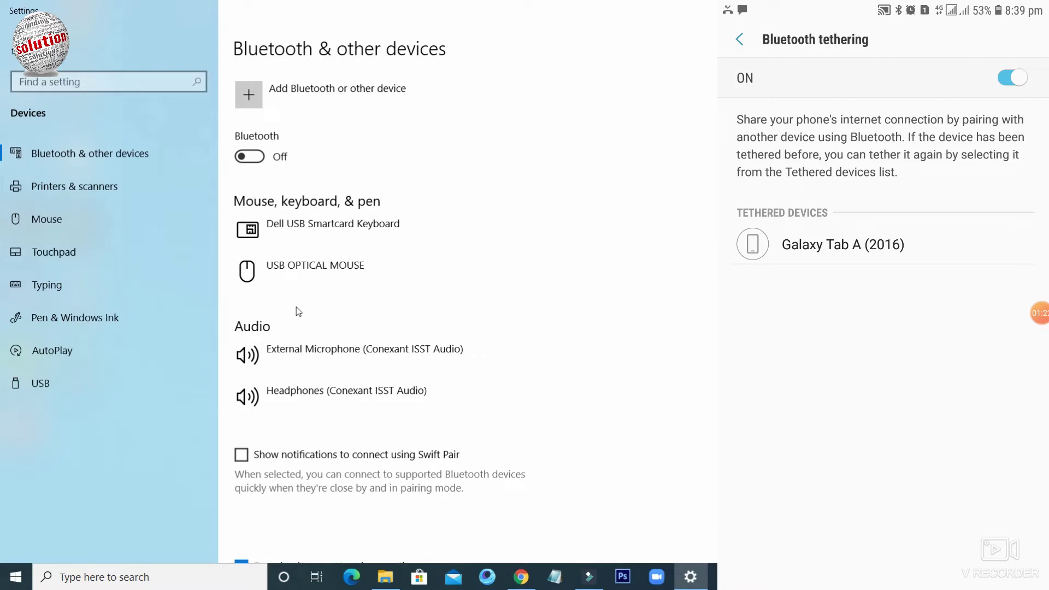
left_click(261, 158)
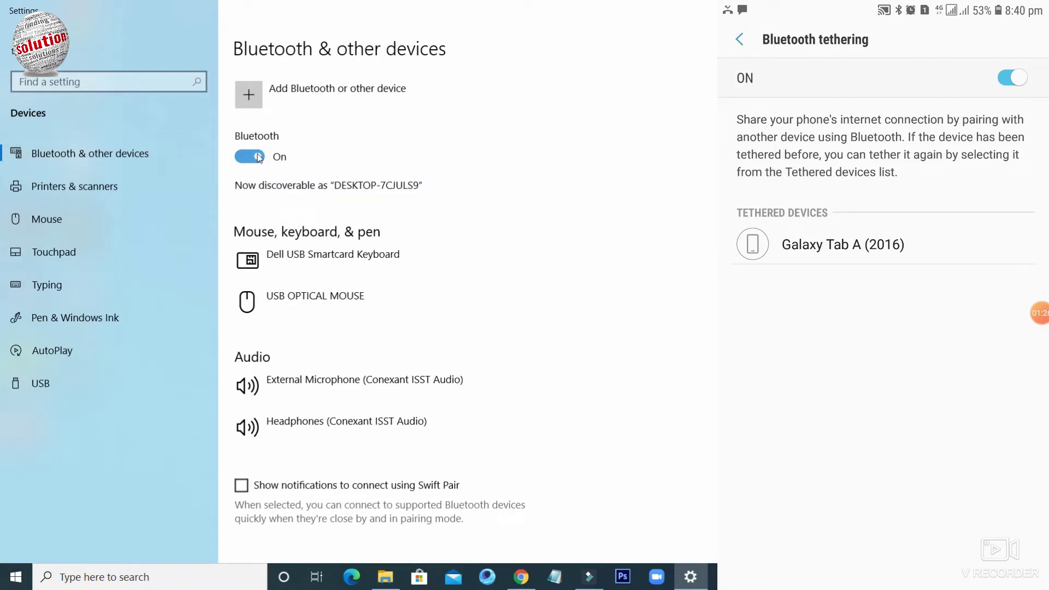
Add the Galaxy J7 Max as a Bluetooth device and confirm the matching PIN
left_click(299, 90)
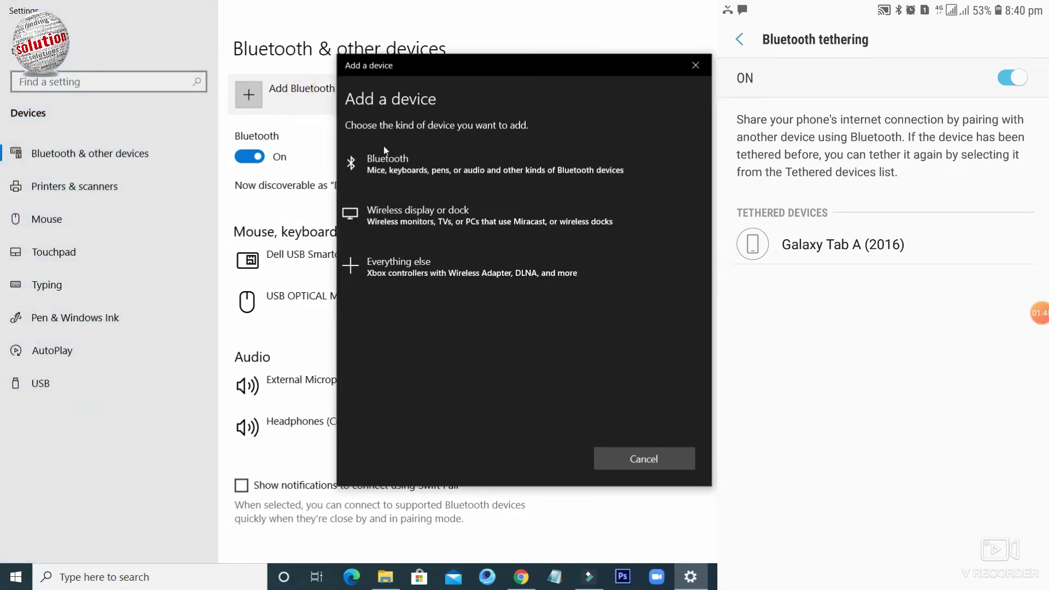
left_click(445, 171)
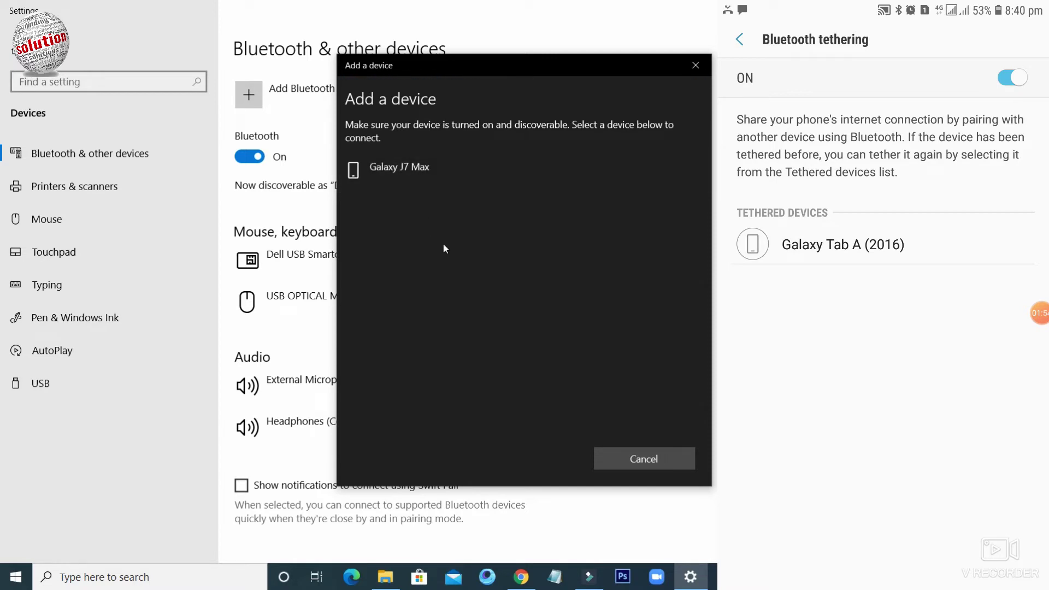
left_click(421, 177)
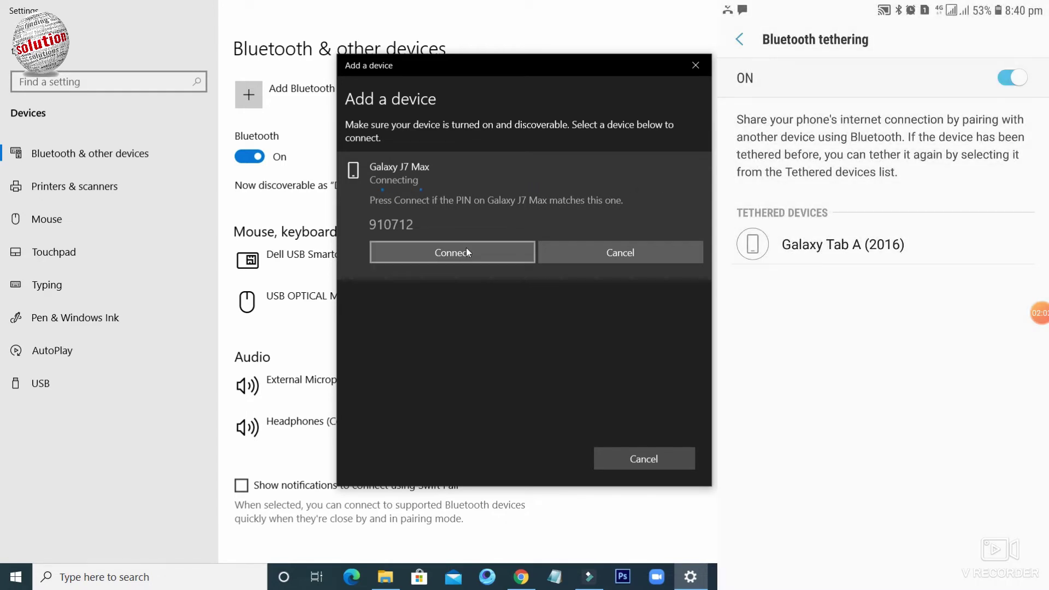
left_click(466, 253)
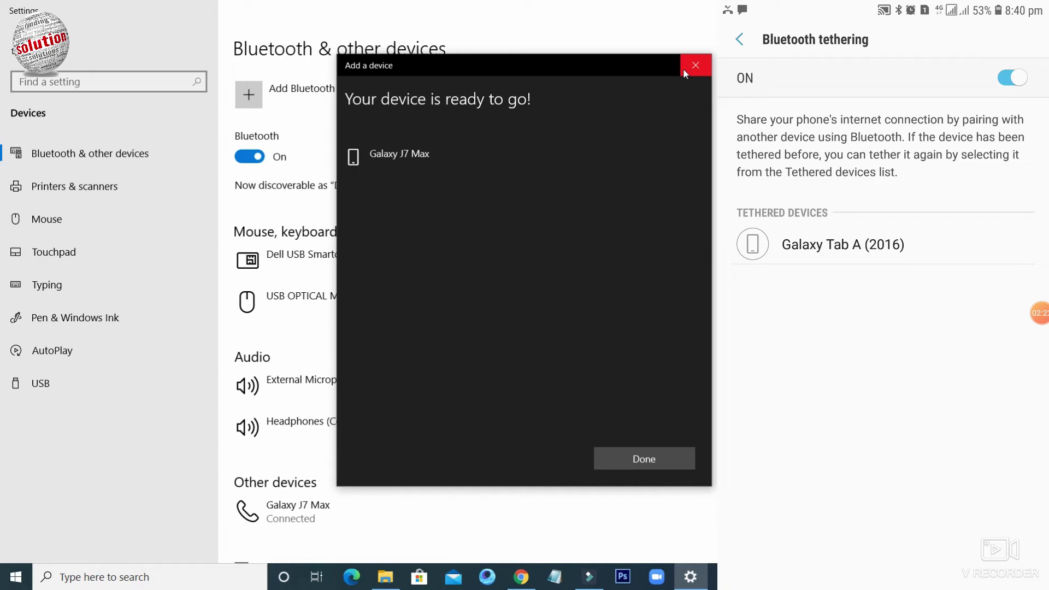
In Control Panel's Devices and Printers, connect to Galaxy J7 Max as an access point and allow discovery
left_click(88, 574)
type("con")
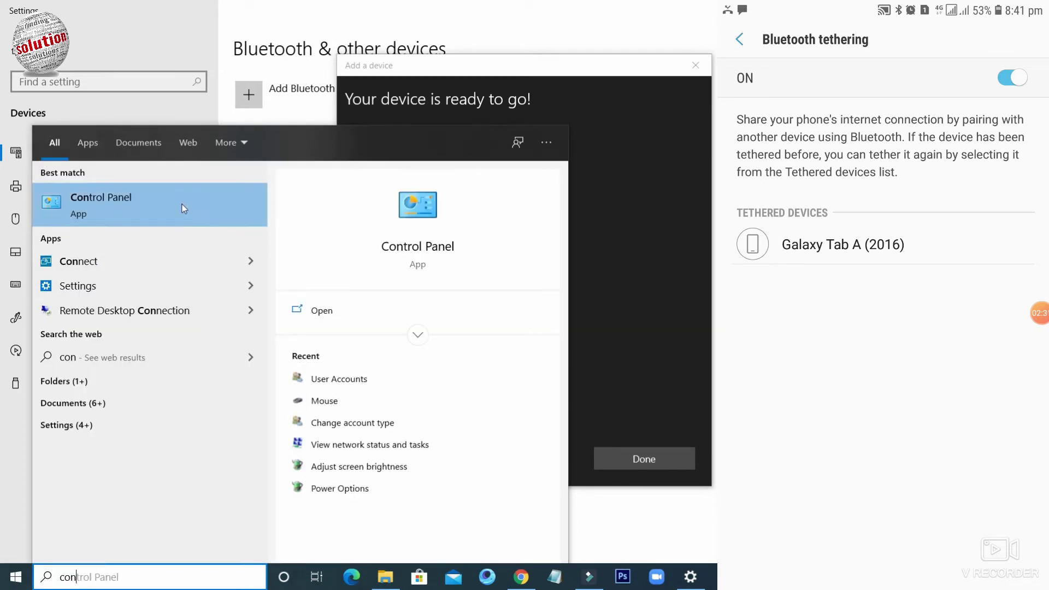
left_click(183, 206)
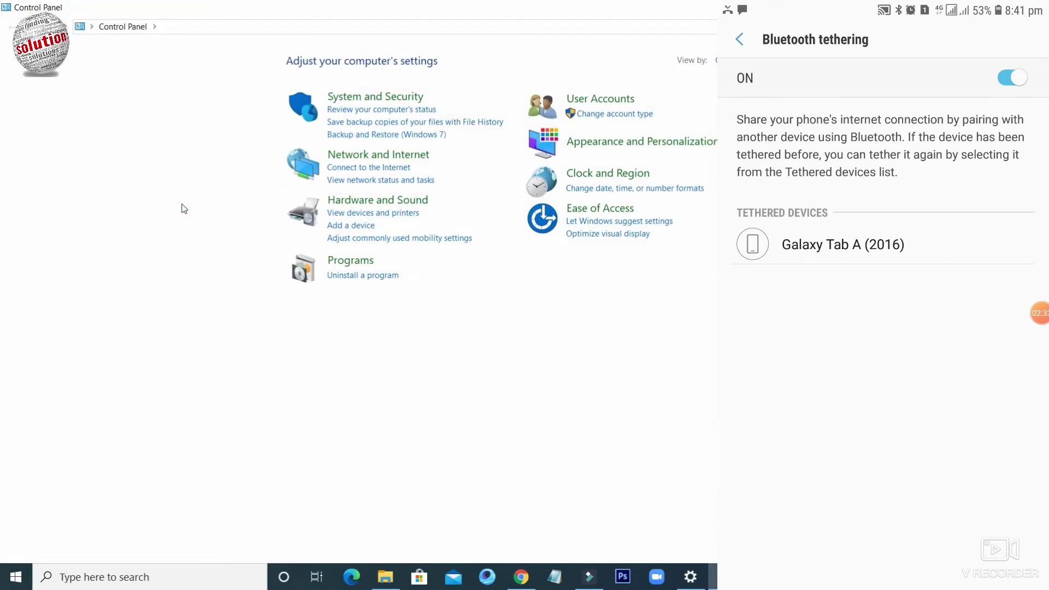
left_click(406, 215)
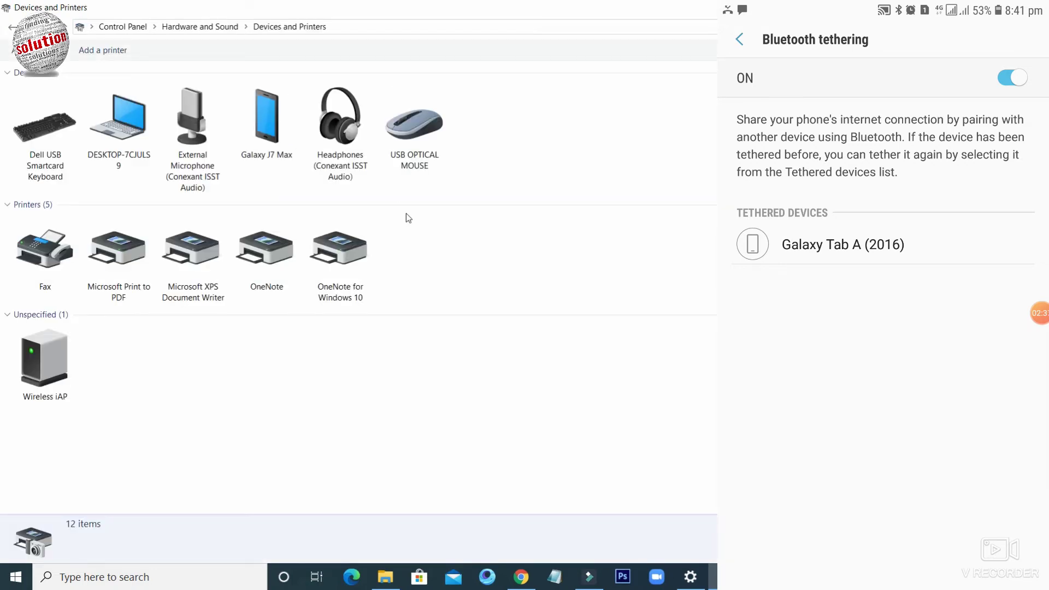
right_click(356, 136)
mouse_move(402, 140)
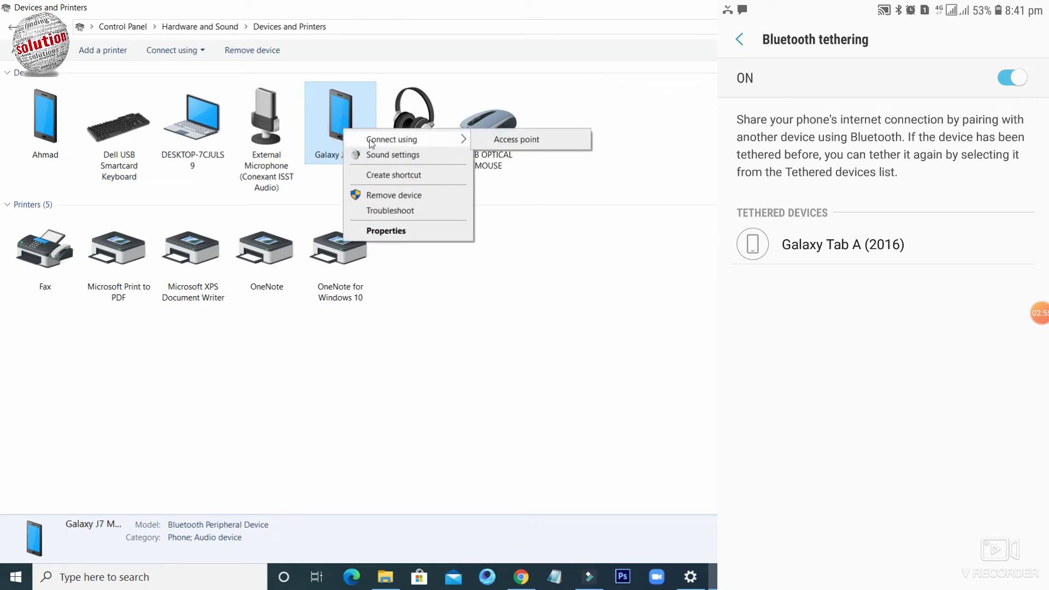
left_click(512, 140)
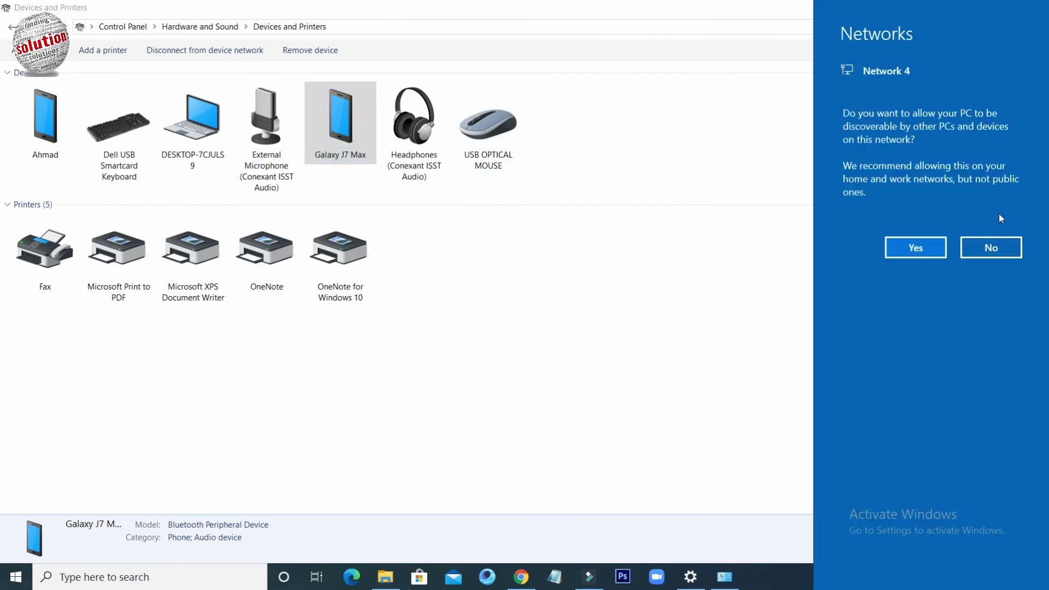
left_click(915, 248)
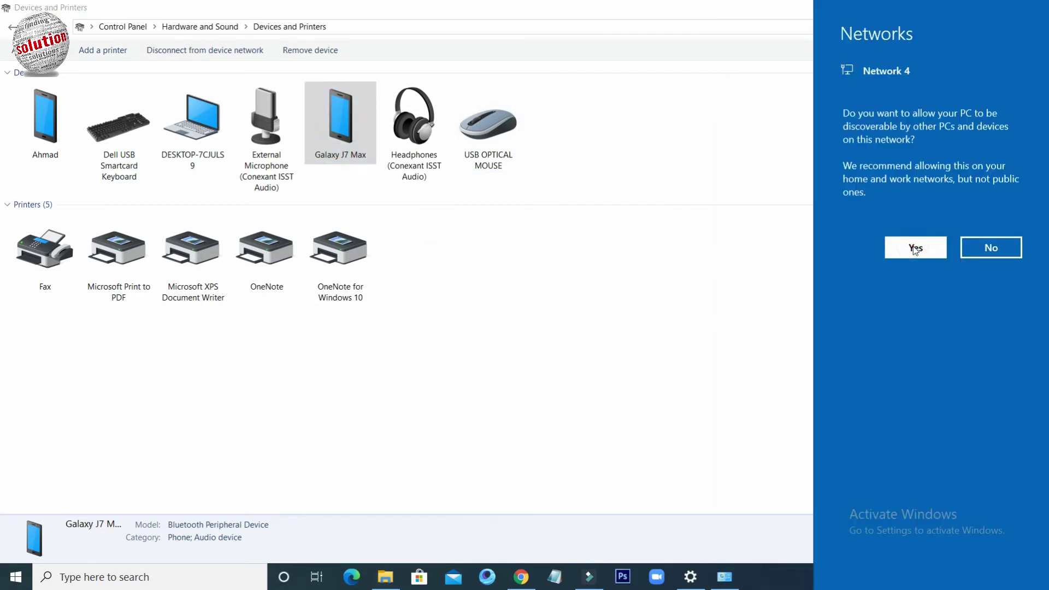
In Chrome, run a Google Images search for 'google' using the suggestion
left_click(522, 577)
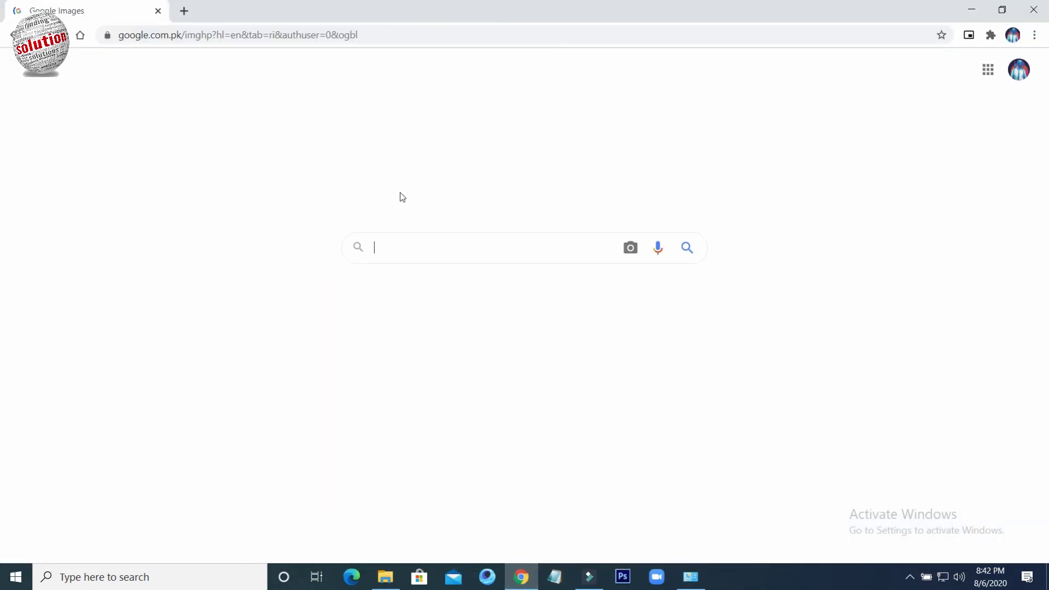
type("goog")
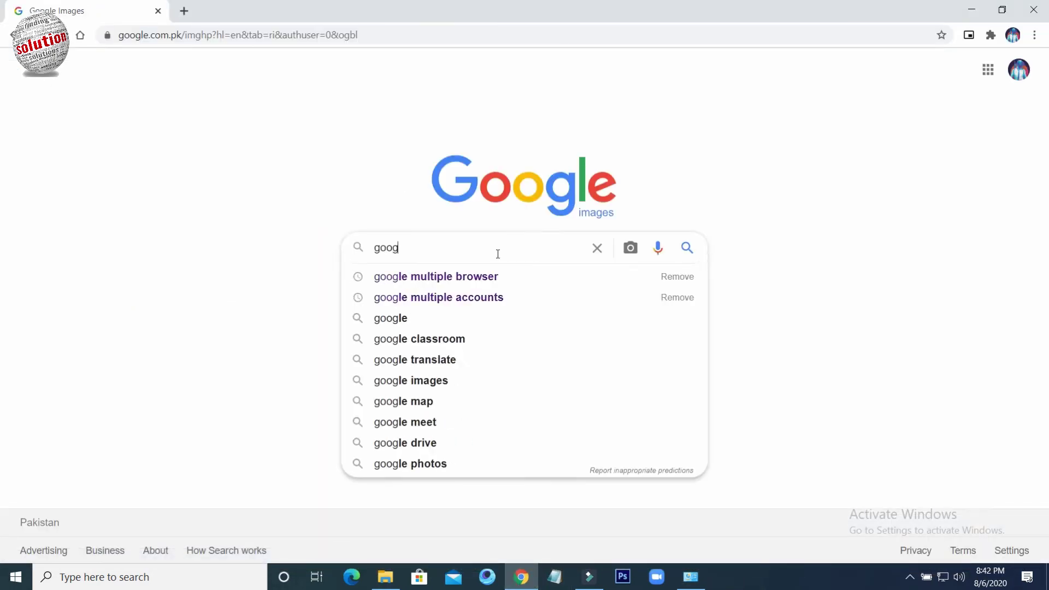
key("BackSpace")
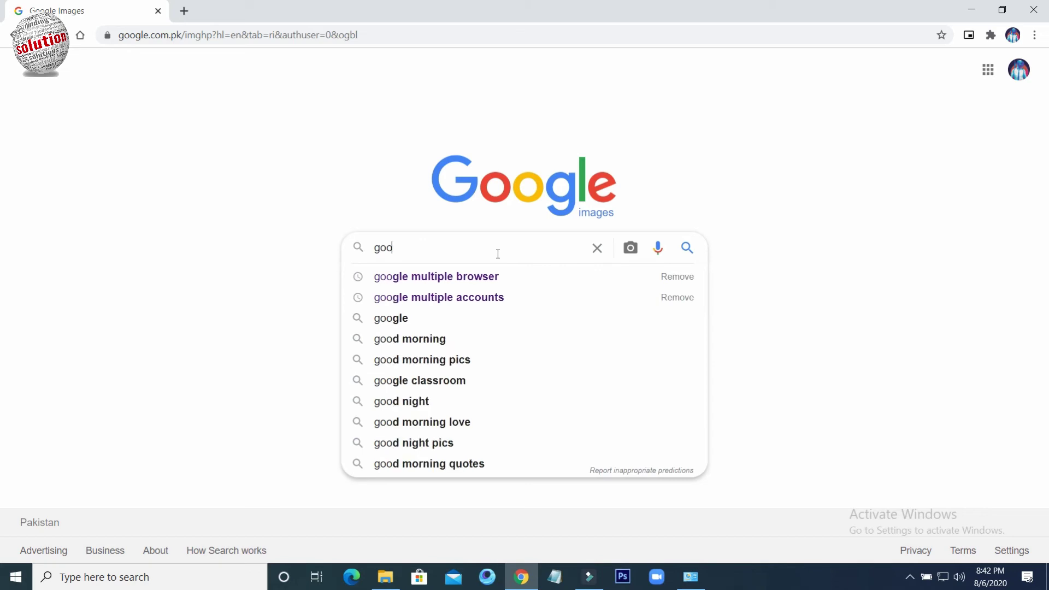
key("Down")
key("Down")
key("Down")
key("Return")
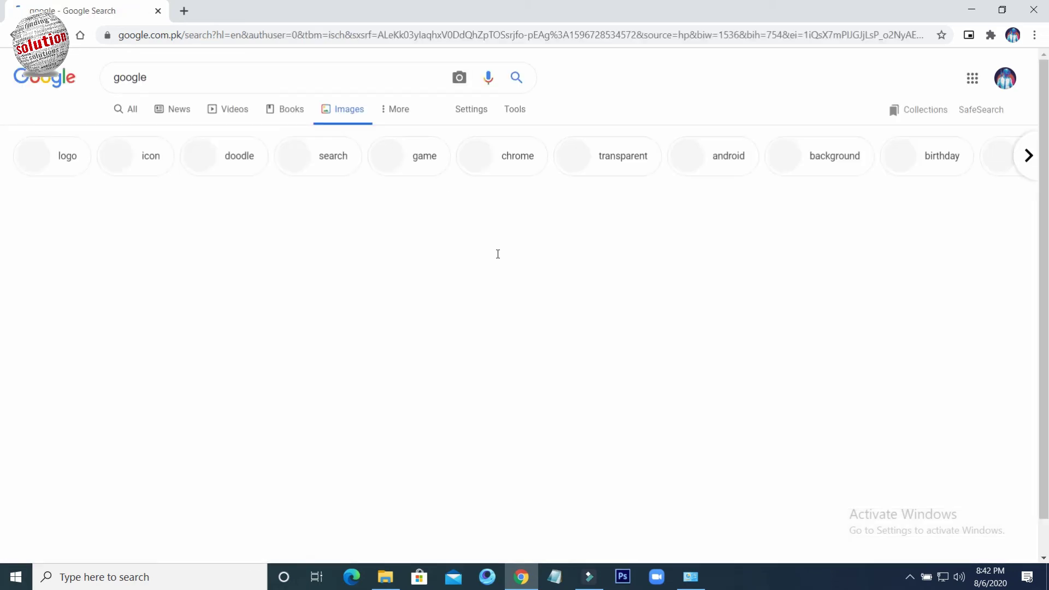